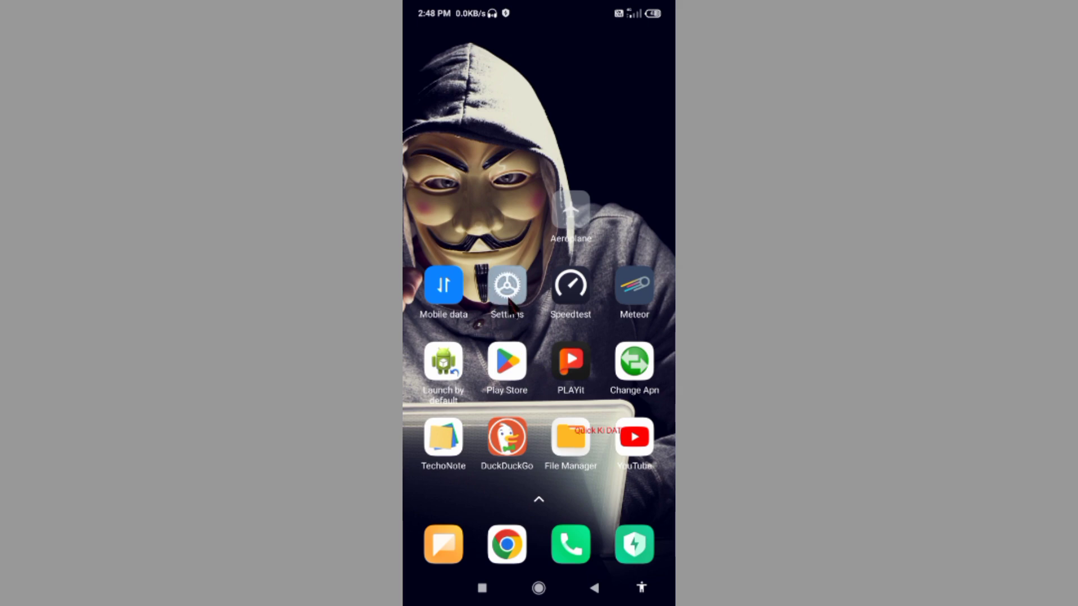
Go through SIM cards & mobile networks to the Jio 4G Prime SIM 1 settings page.
click(510, 315)
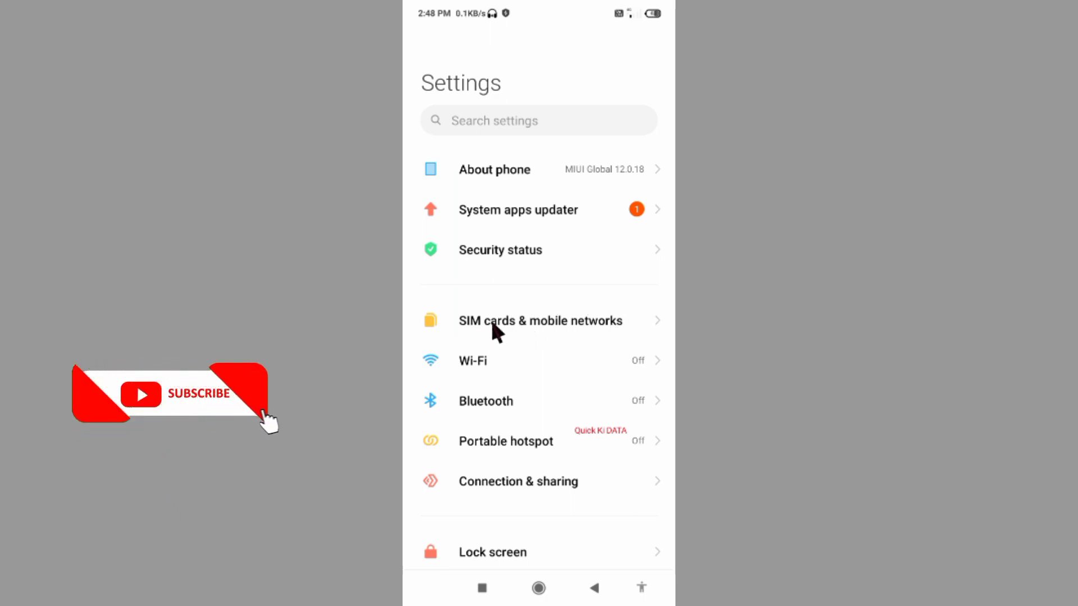
click(562, 328)
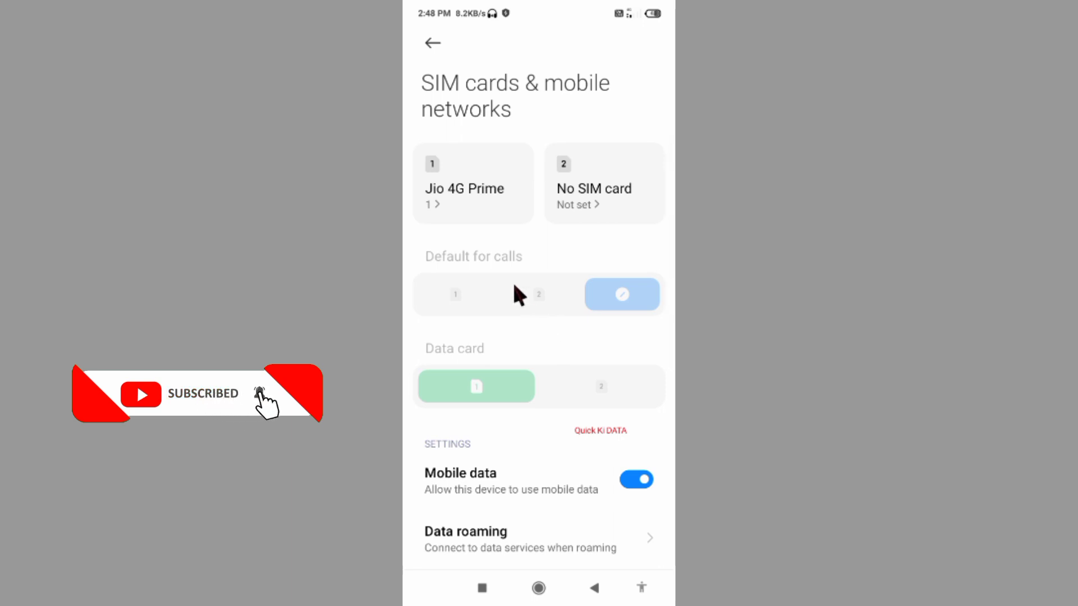
click(504, 199)
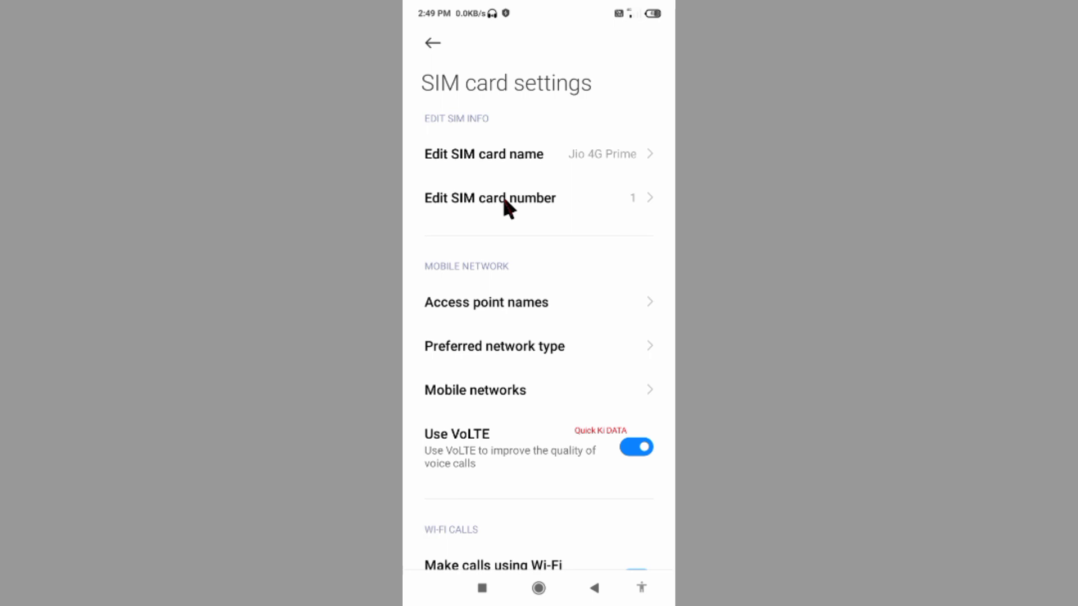
From the Access point names list, start a new blank APN.
click(510, 312)
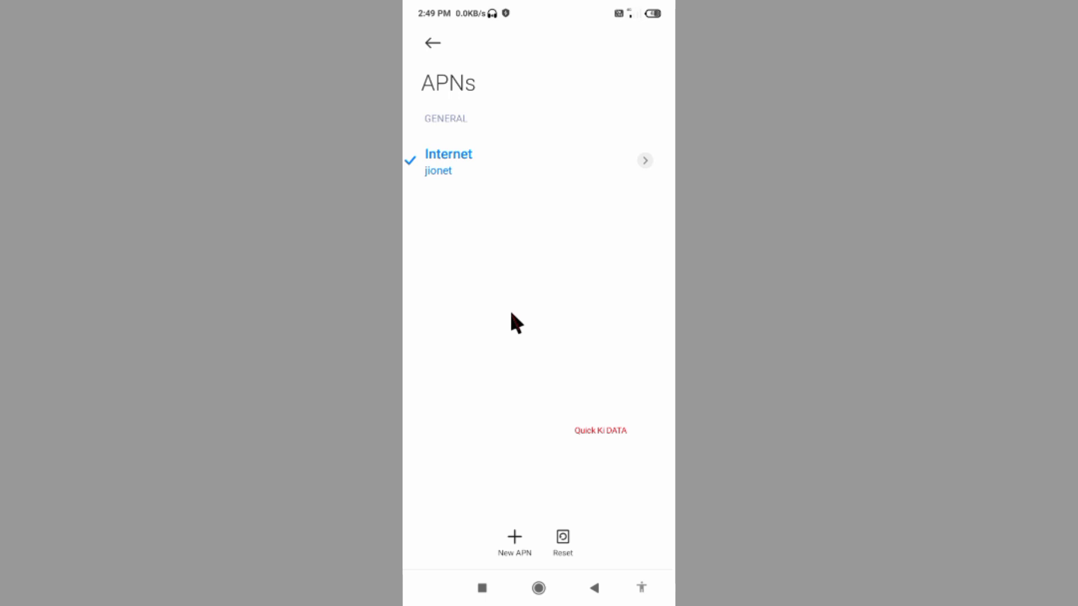
click(520, 540)
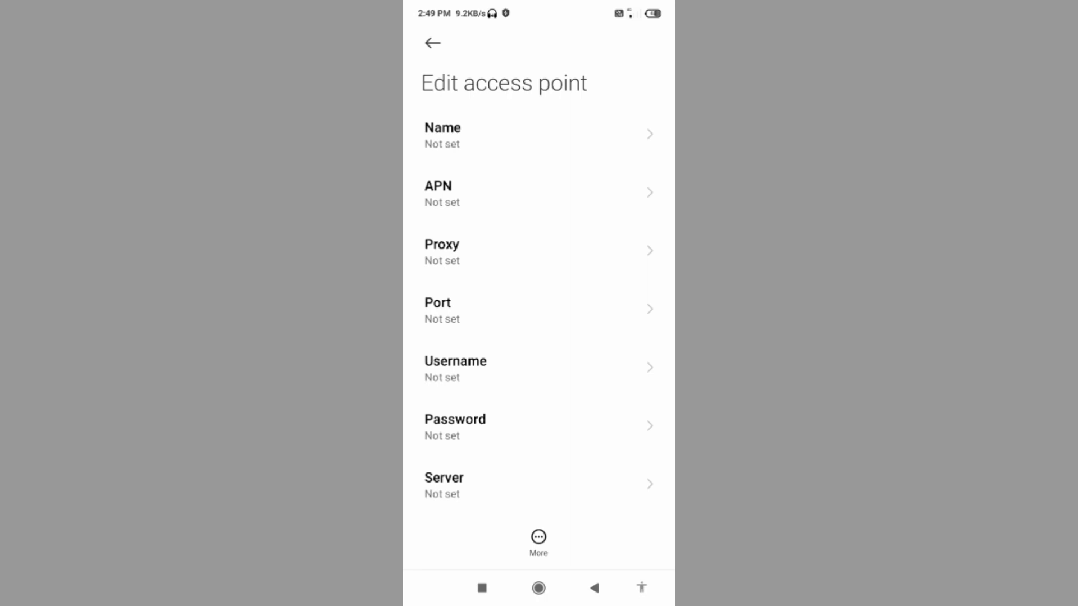
Enter 'Jio Supreme 4G' as the new access point's Name.
click(444, 135)
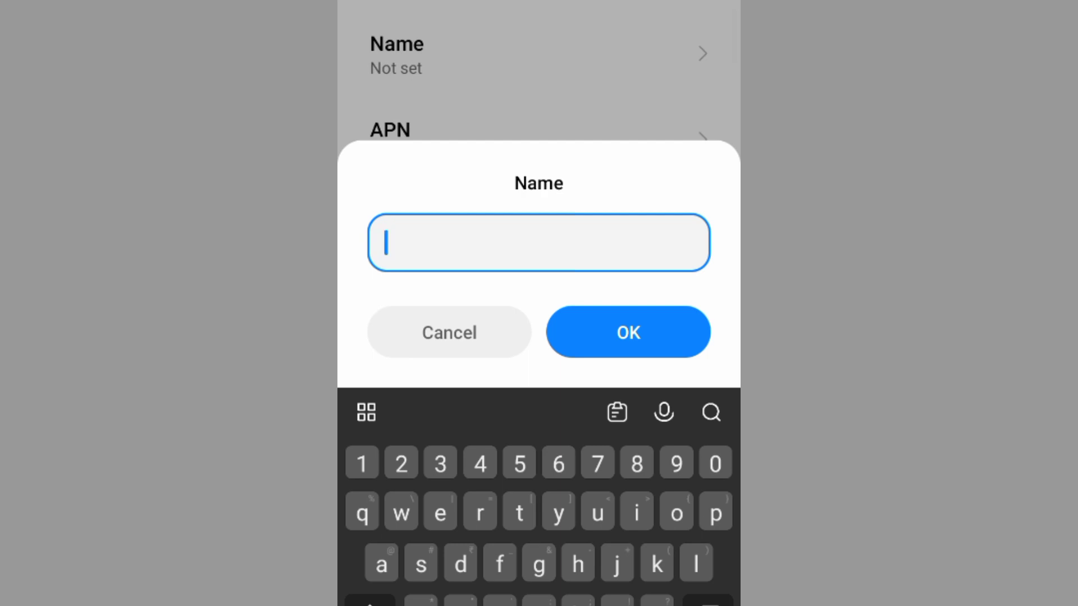
text(J)
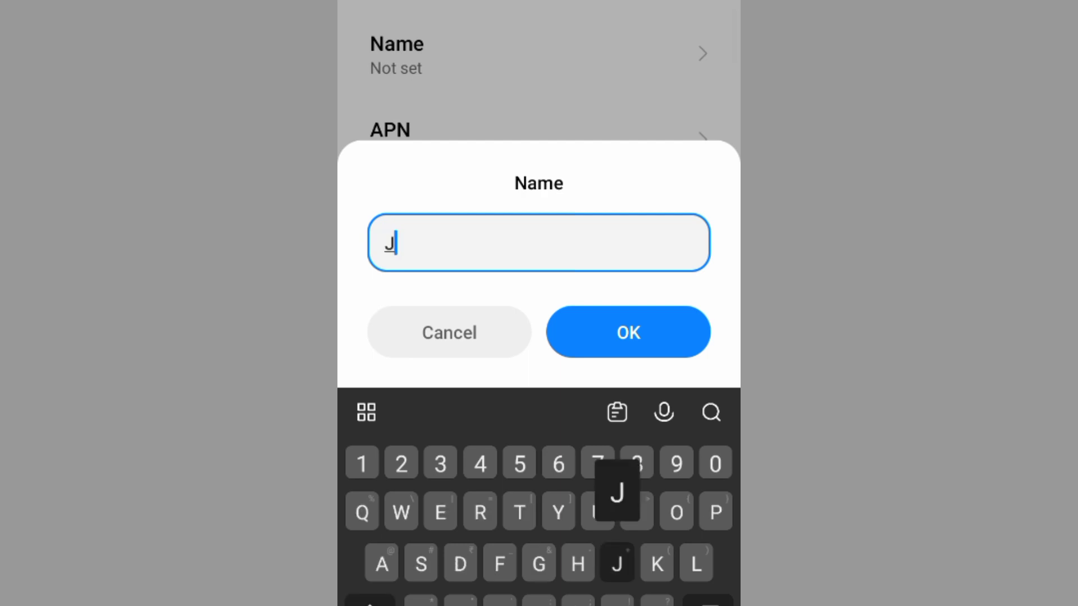
text(io)
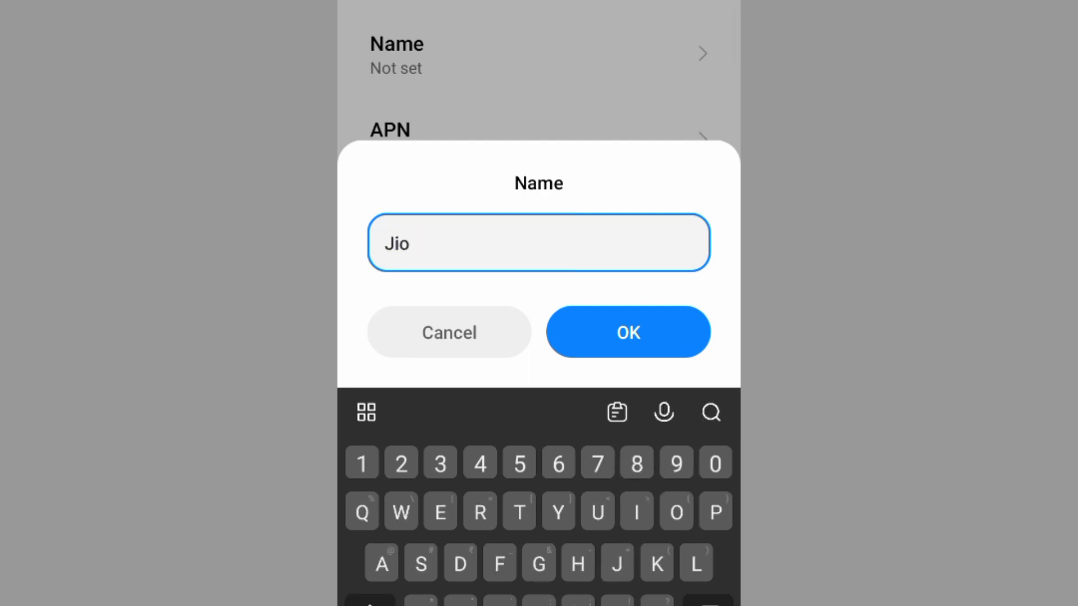
text( Supr)
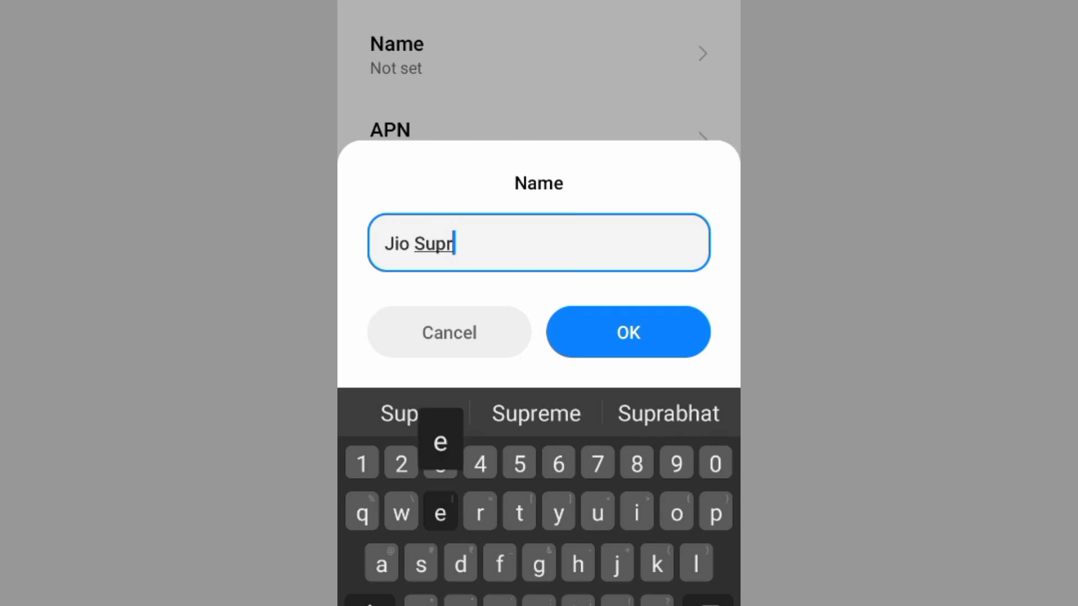
text(eme)
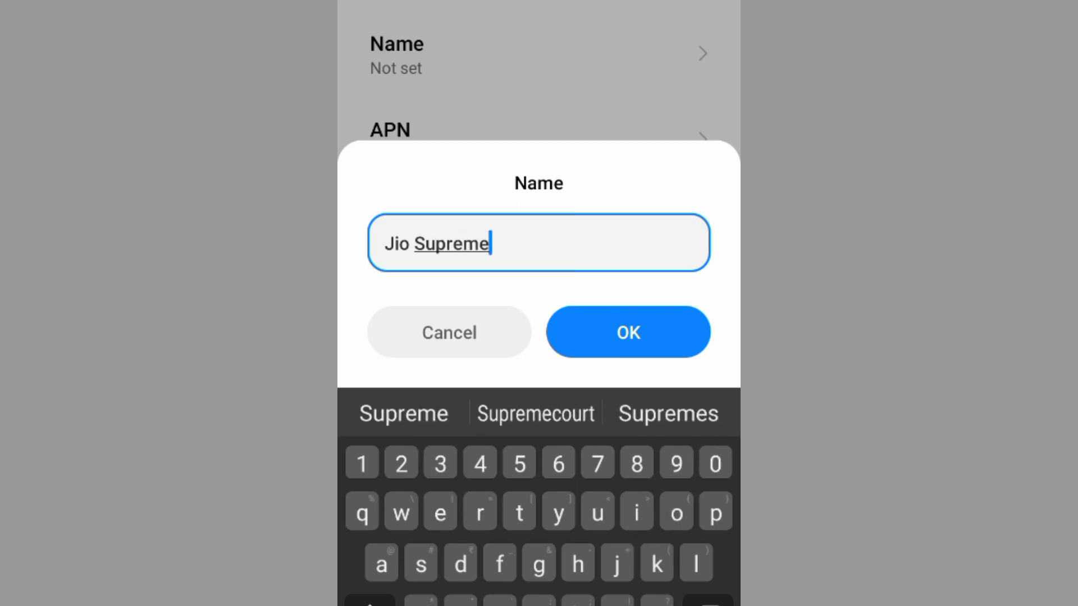
text( 4G)
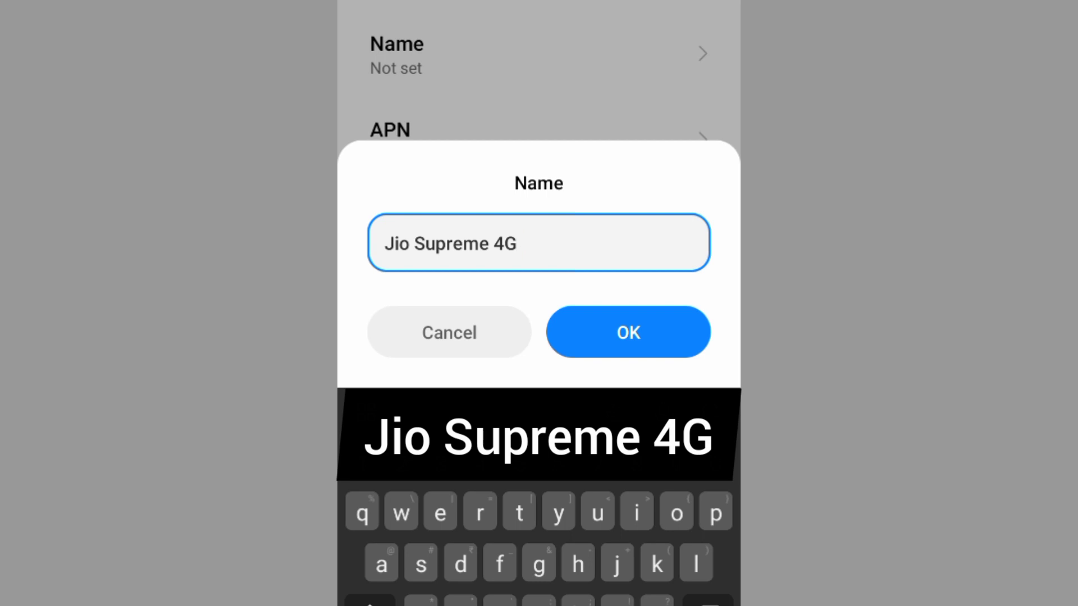
click(628, 332)
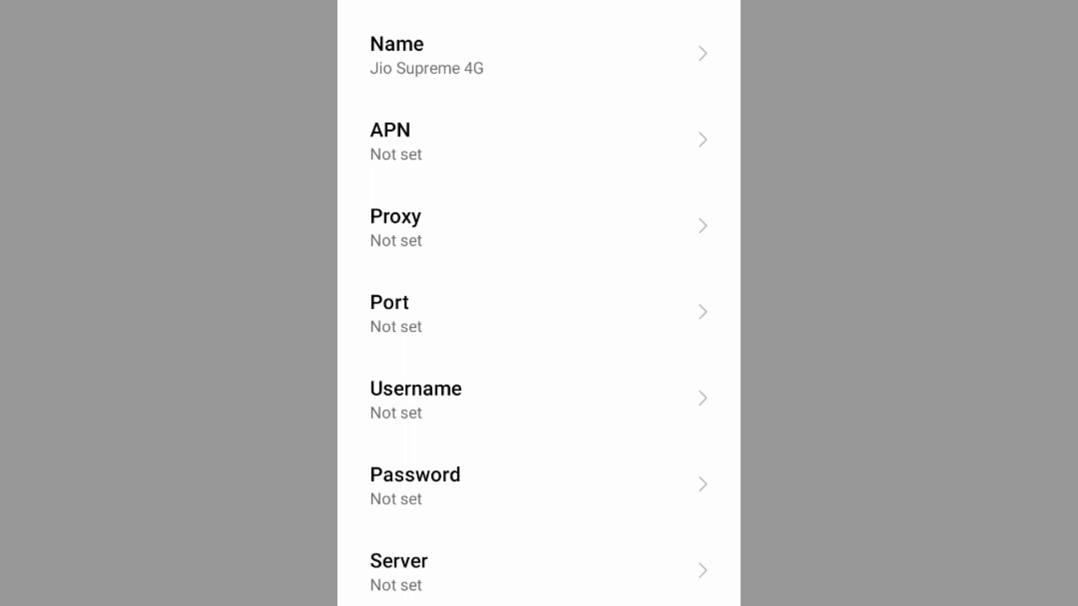
Enter 'JioNet' in the access point's APN field.
click(539, 140)
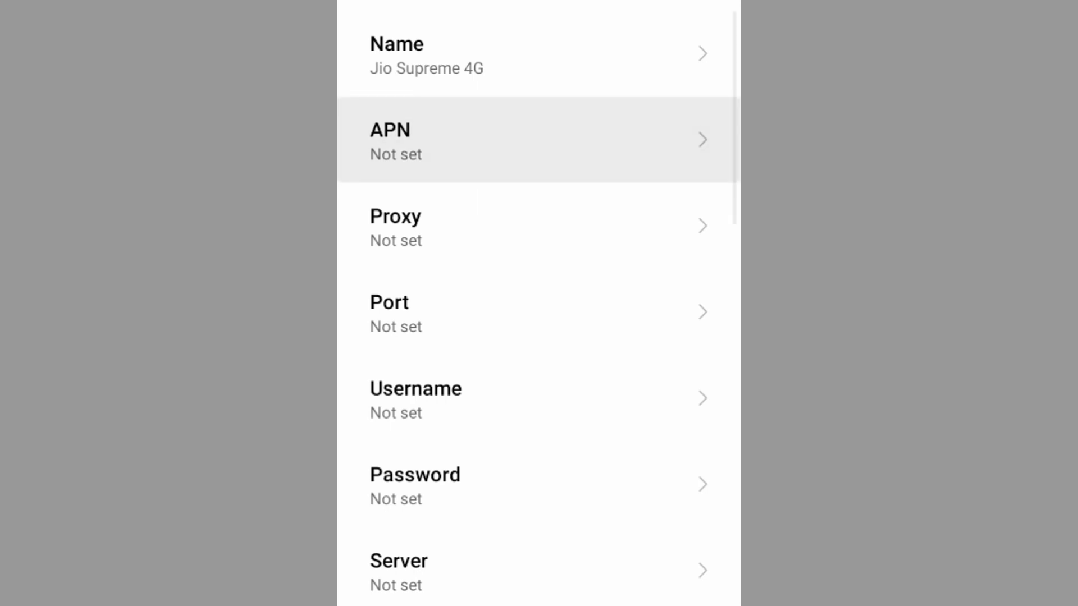
text(Ji)
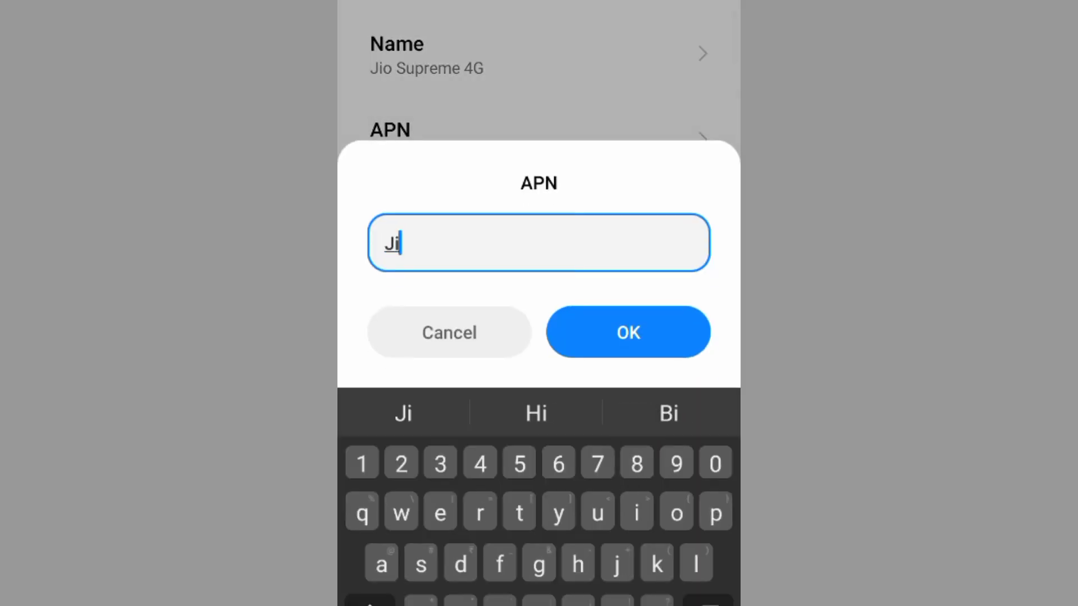
text(oNet)
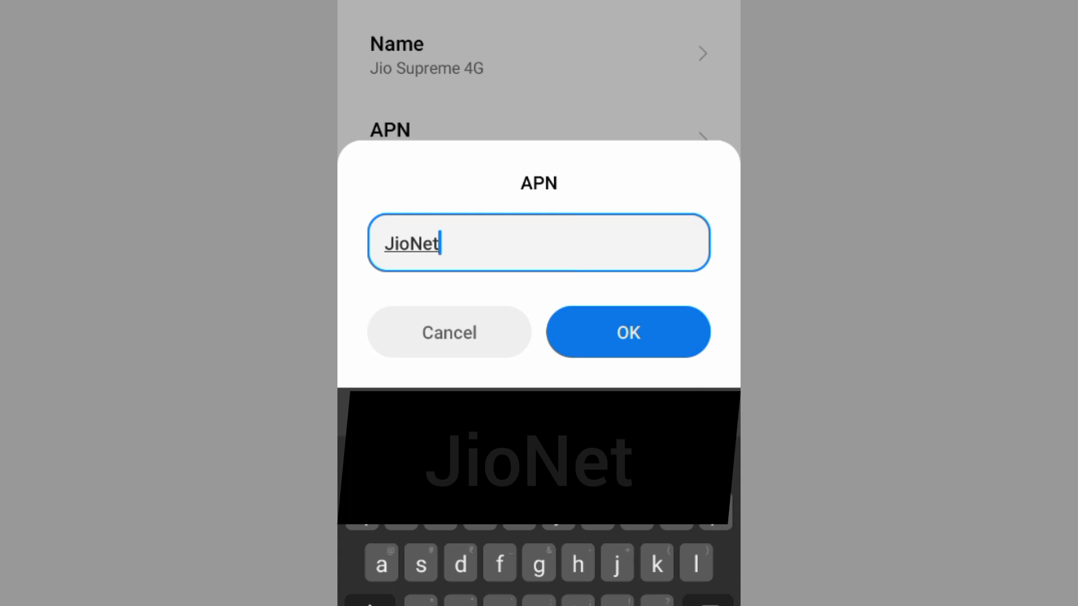
click(628, 333)
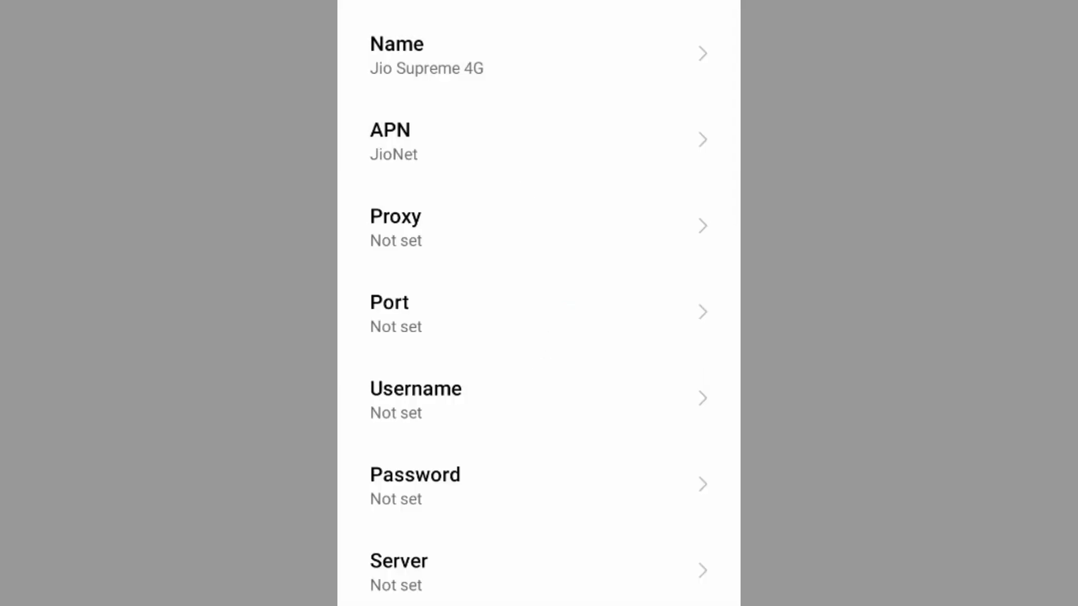
Enter '#Supreme4G' as the access point's Username.
click(505, 399)
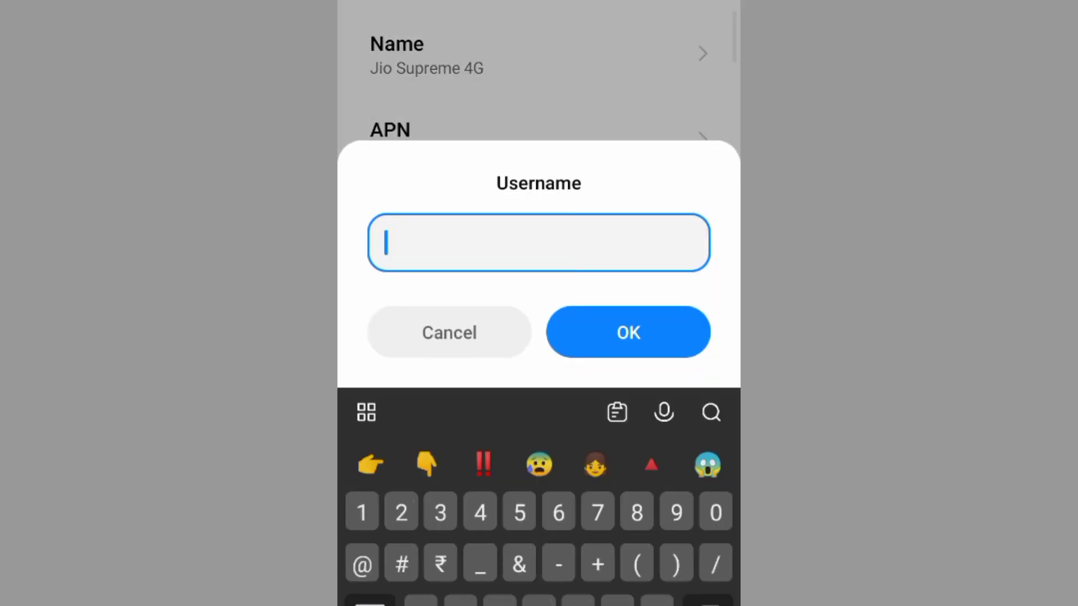
text(#S)
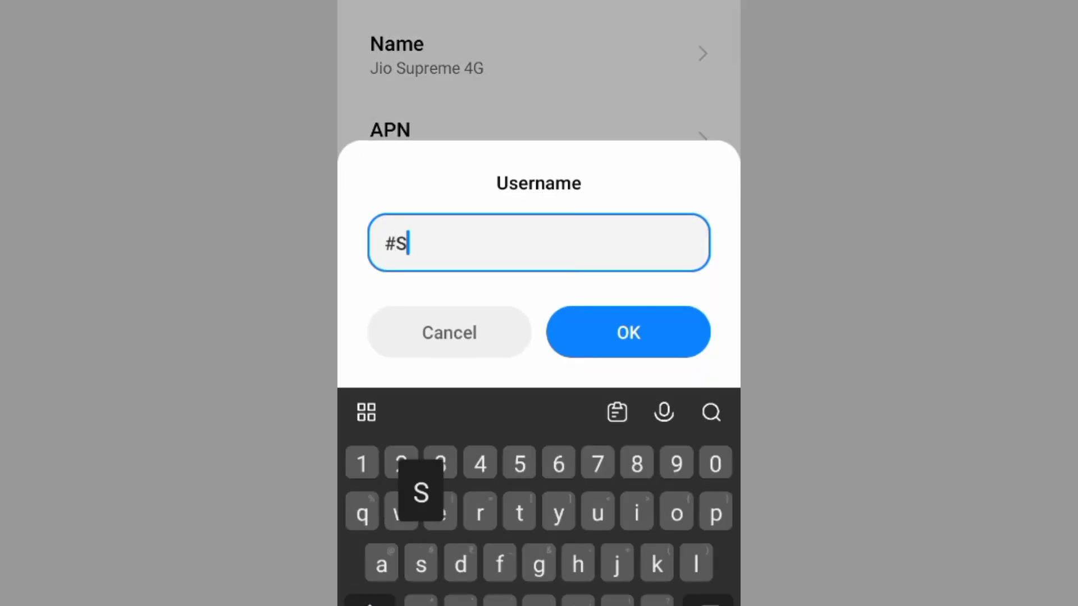
text(upre)
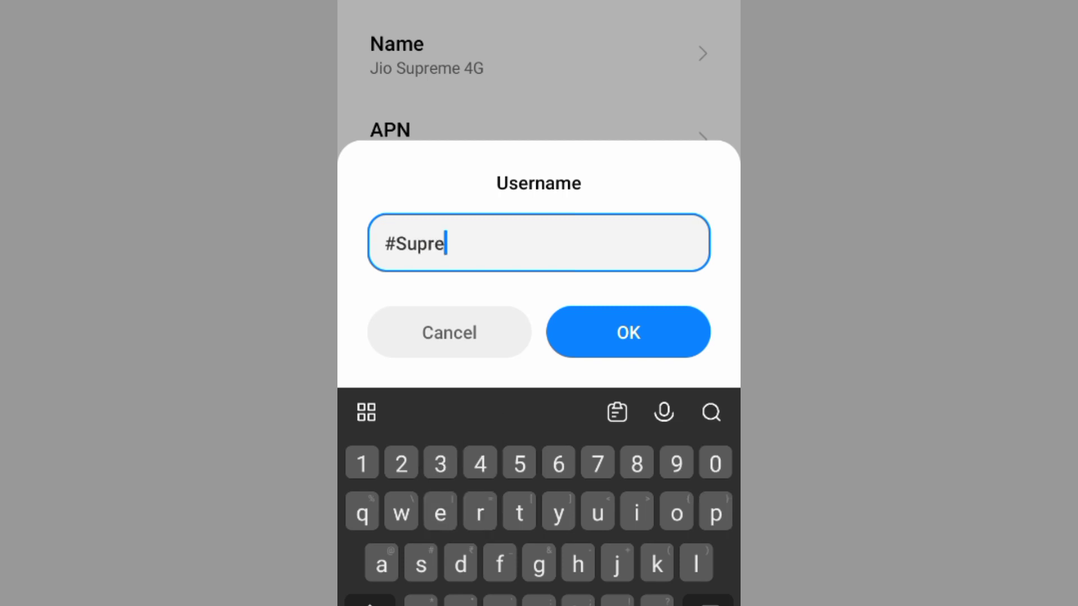
text(me4G)
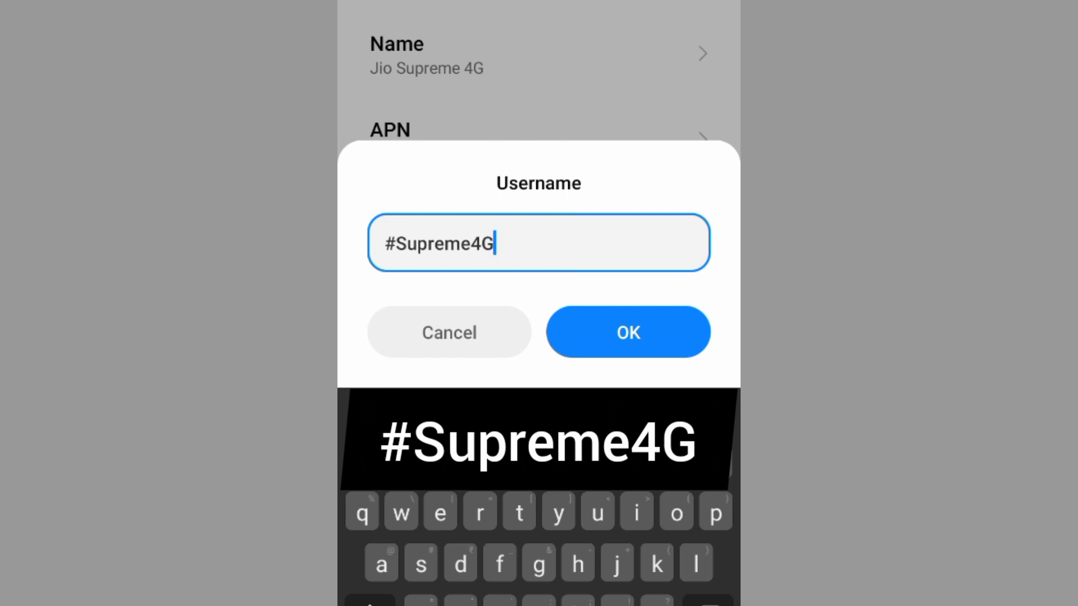
click(628, 333)
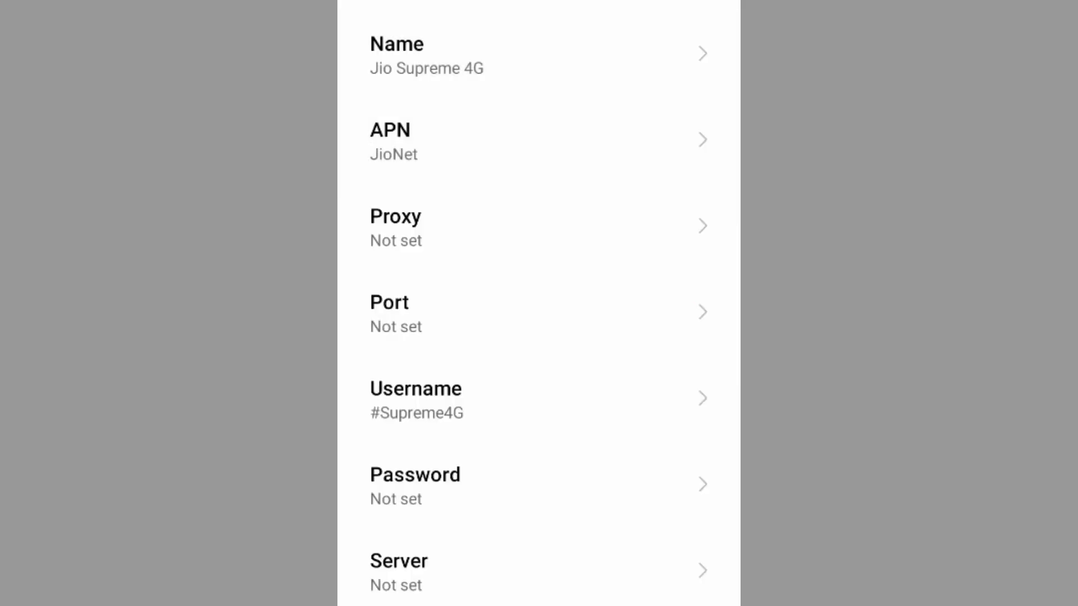
scroll(539, 570, down, 3)
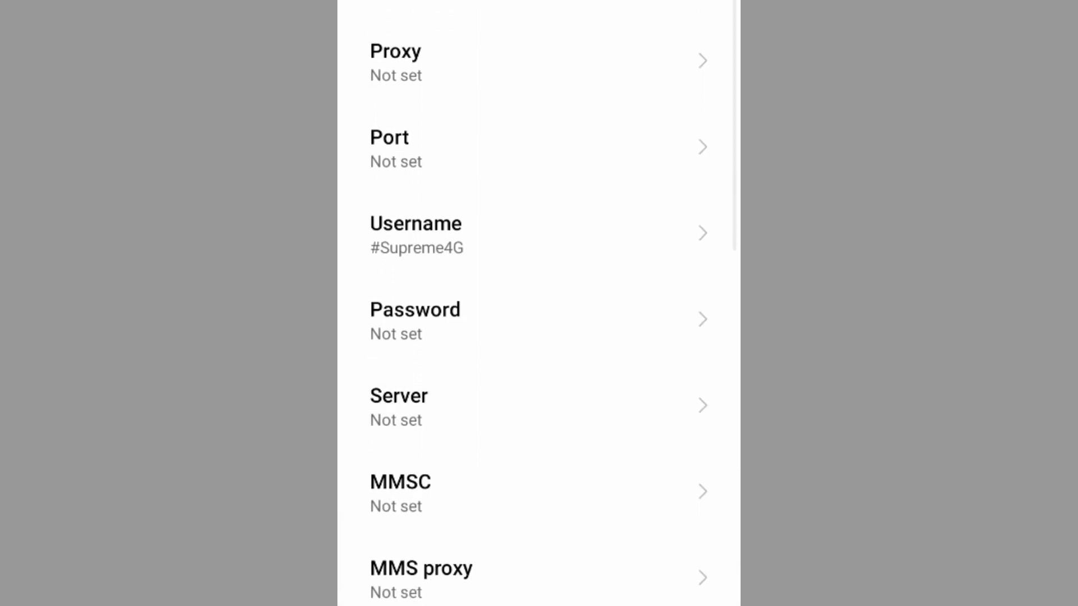
scroll(539, 303, down, 3)
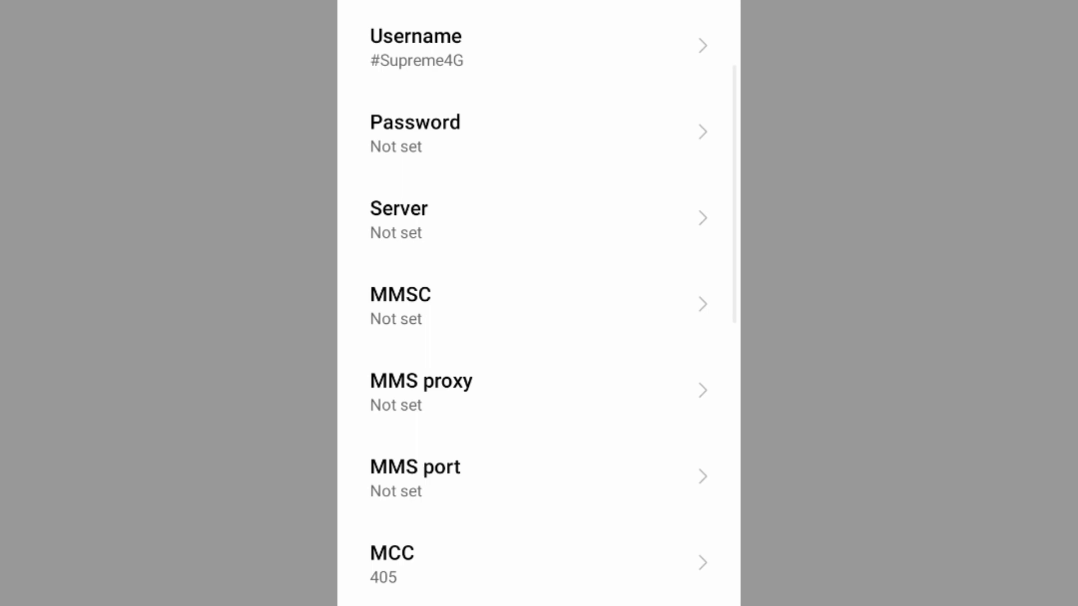
scroll(539, 303, down, 2)
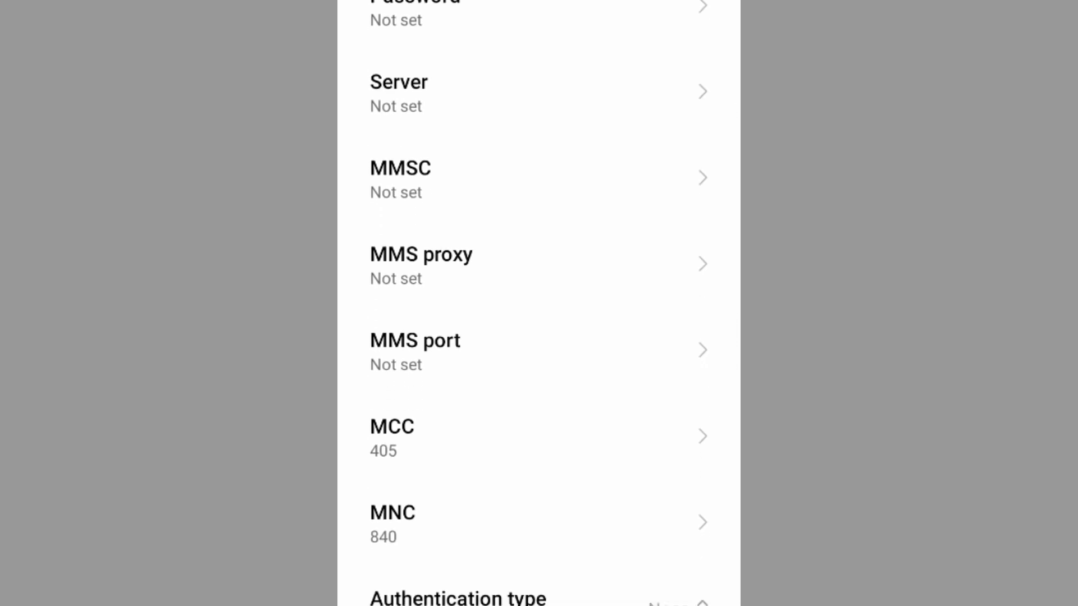
click(506, 93)
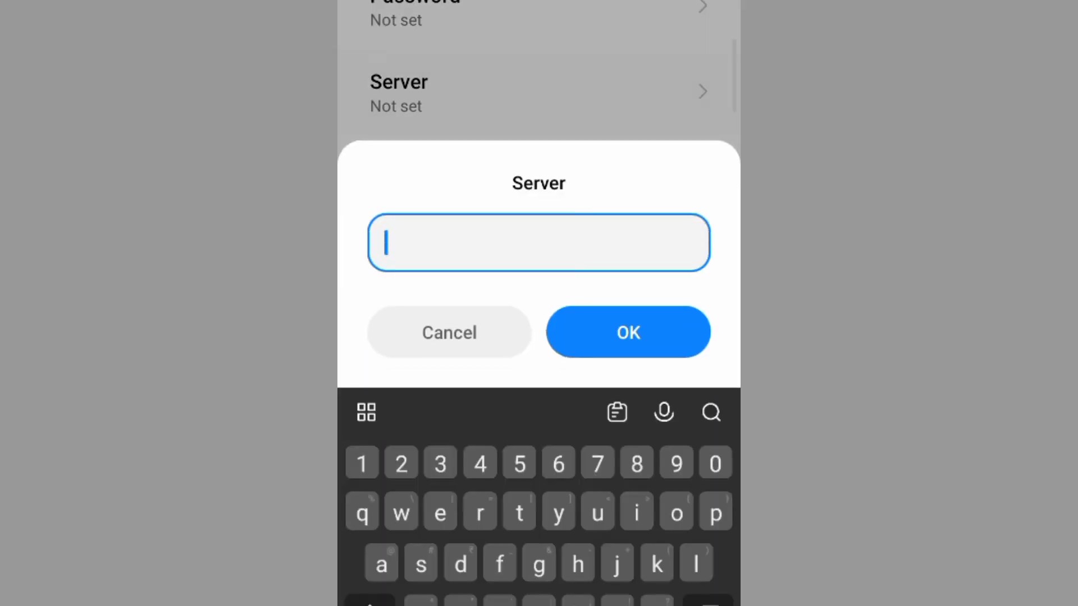
text(www.)
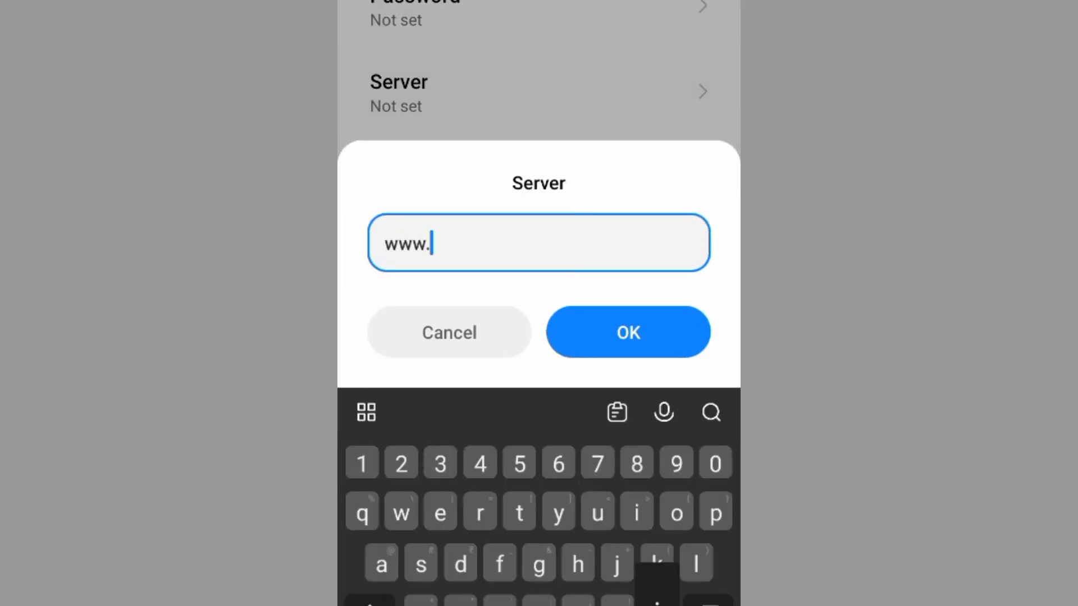
text(goog)
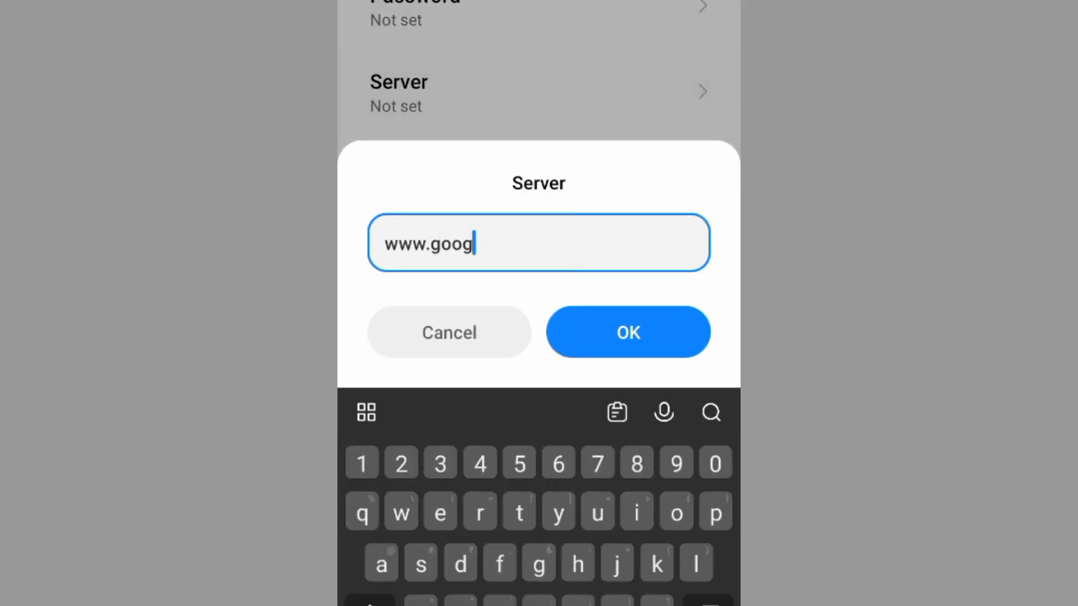
text(le.com)
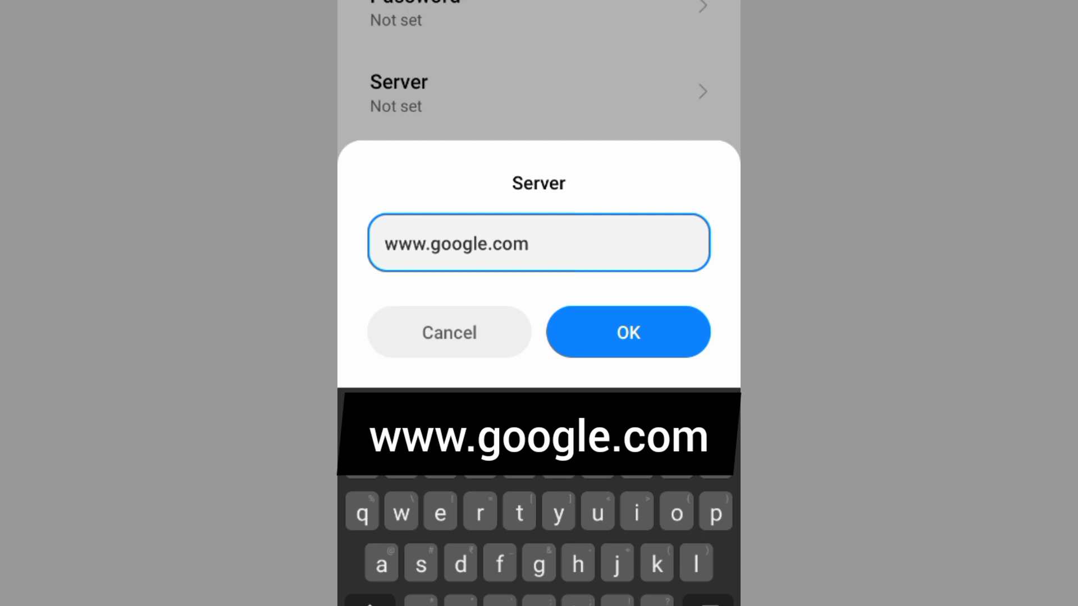
click(628, 333)
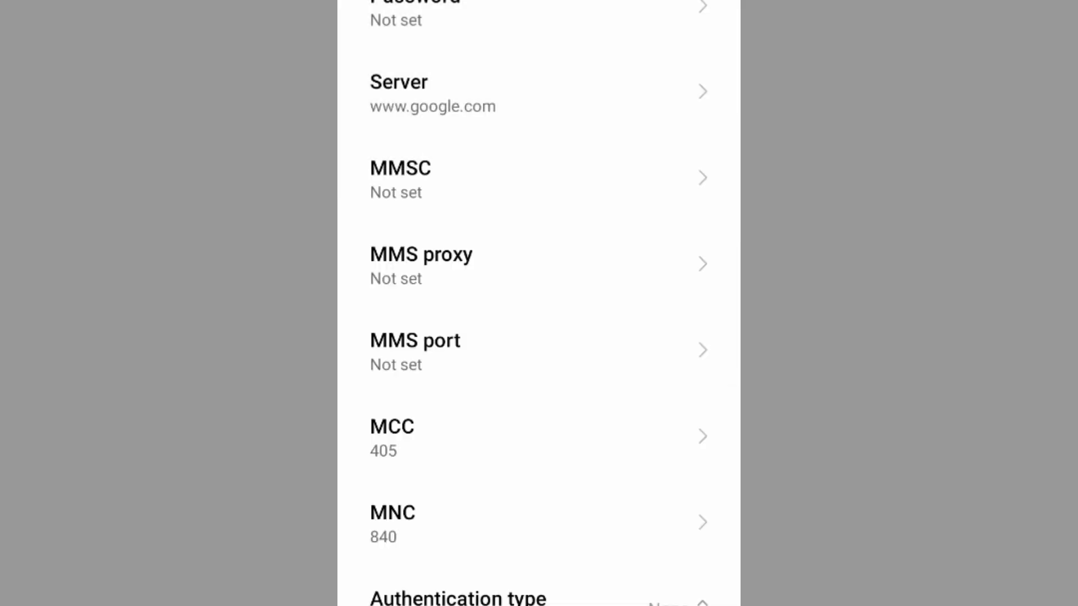
Scroll down the form to reveal Authentication type, APN protocol and Bearer.
scroll(539, 303, down, 5)
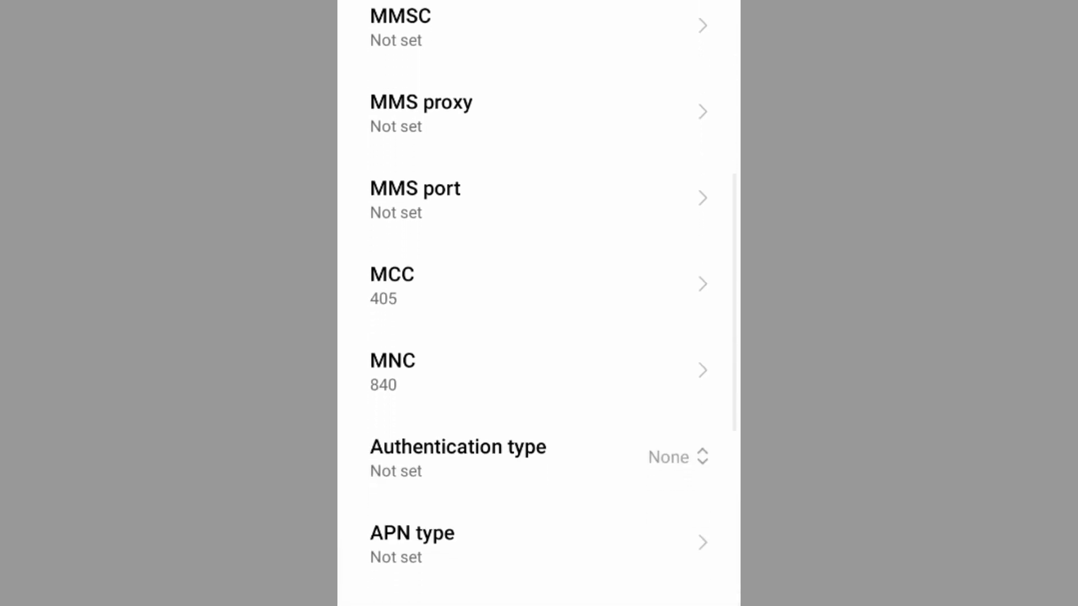
scroll(539, 303, down, 4)
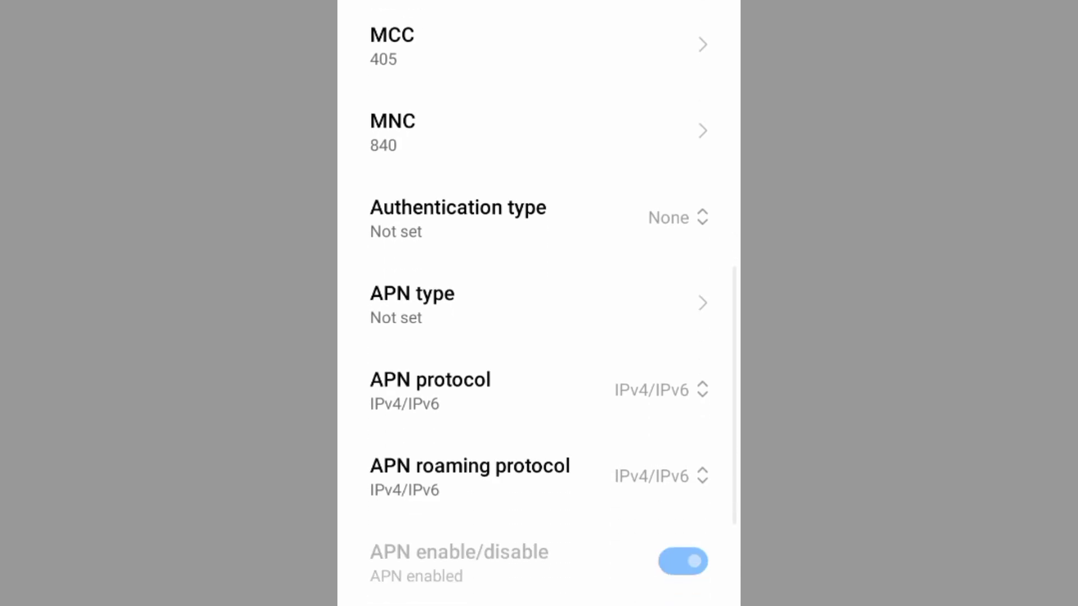
scroll(539, 303, down, 1)
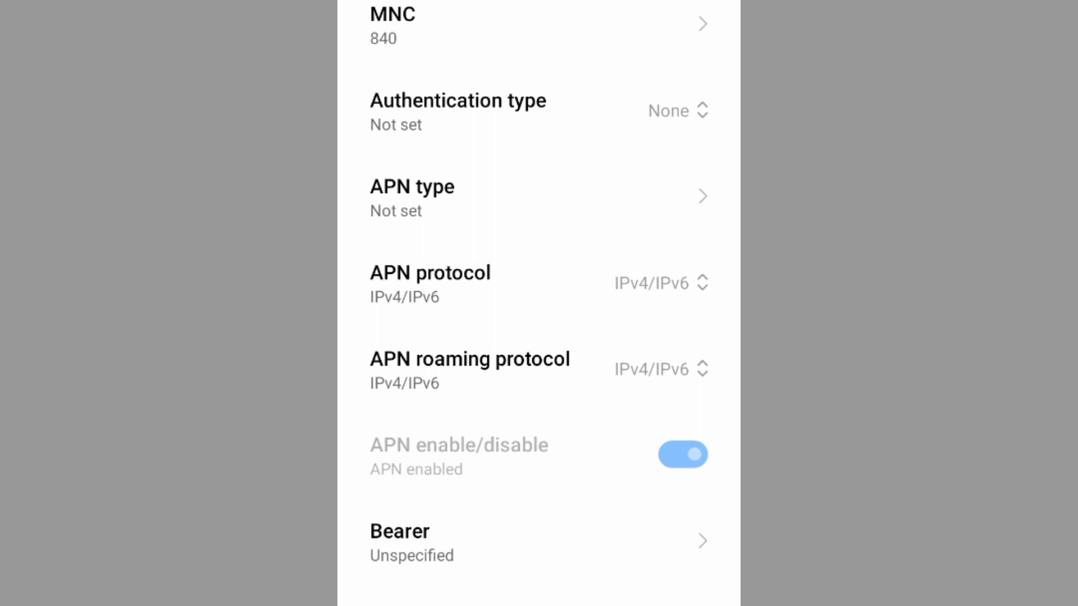
Choose PAP or CHAP authentication and IPv4/IPv6 for both APN and roaming protocols.
click(668, 111)
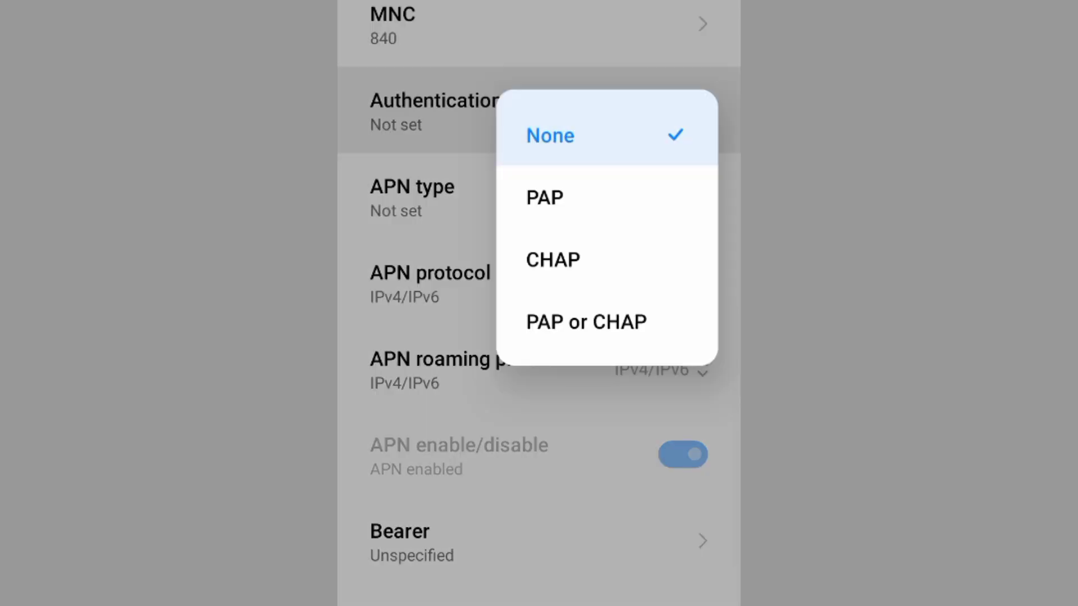
click(587, 321)
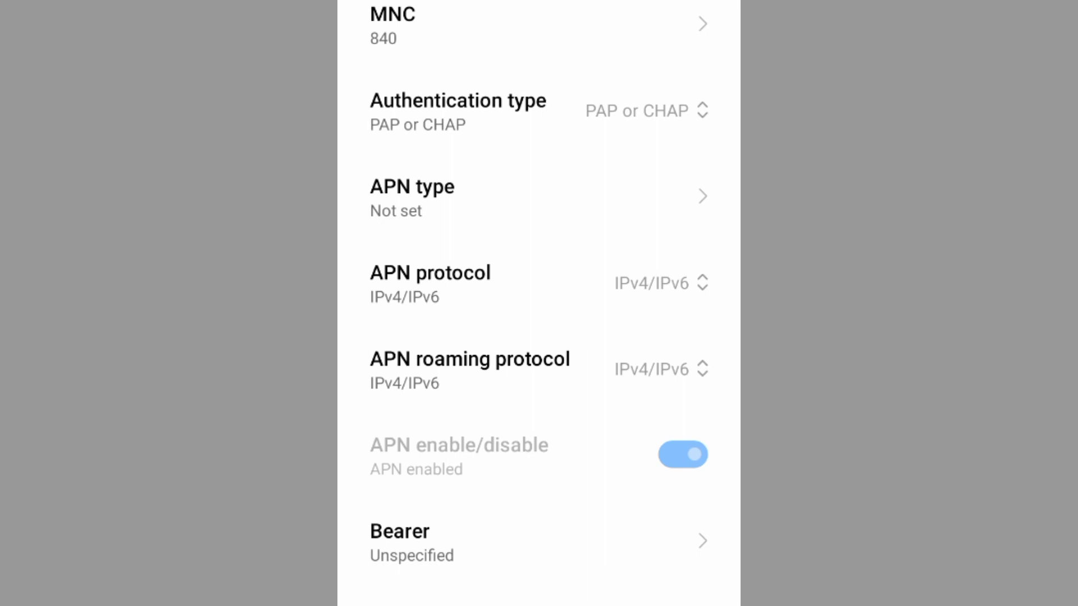
click(505, 283)
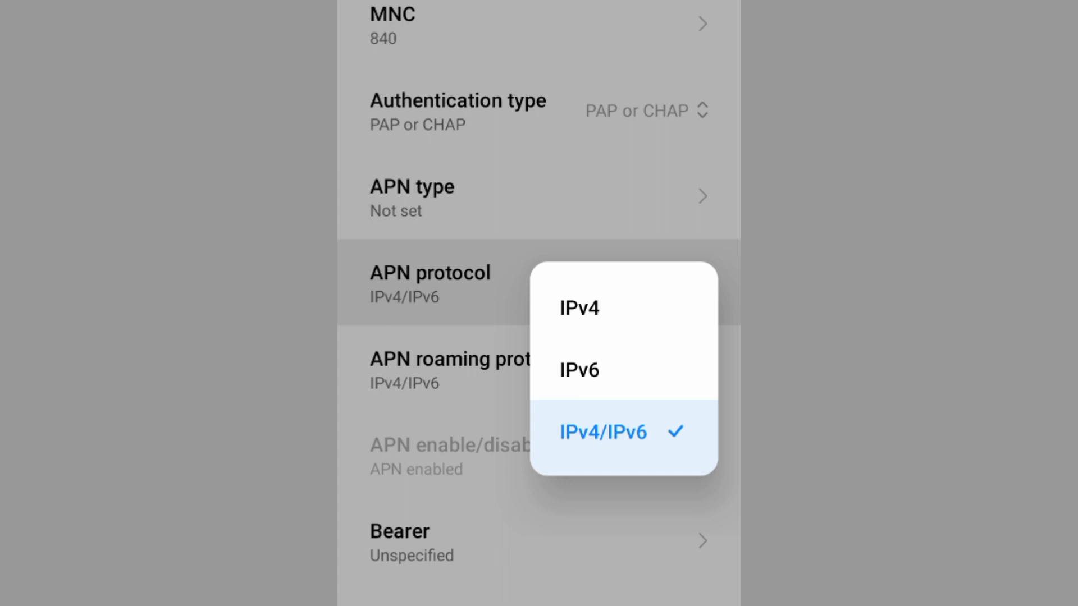
click(603, 432)
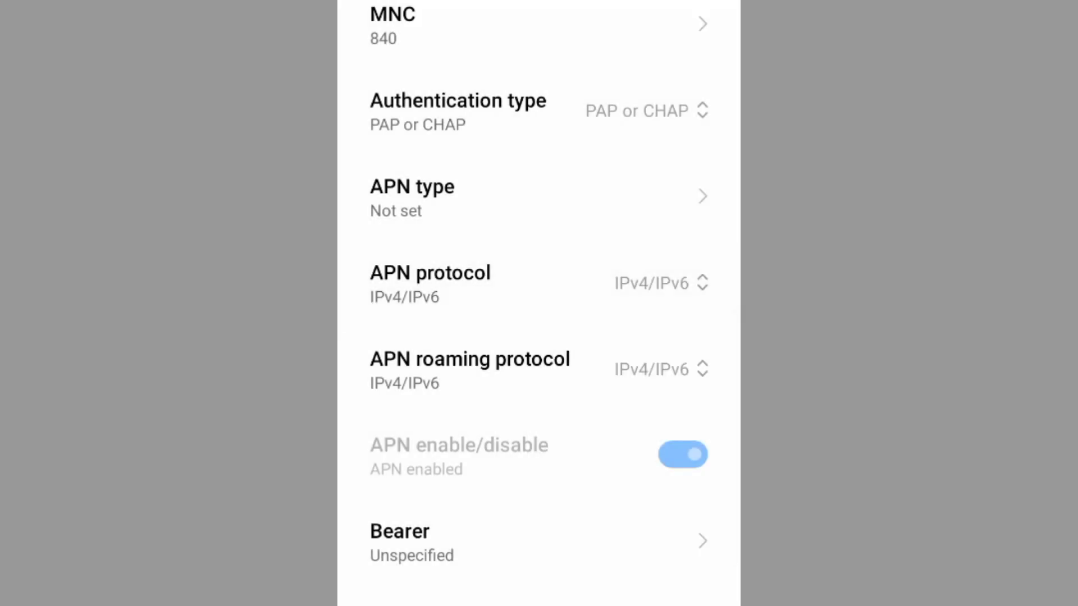
click(470, 369)
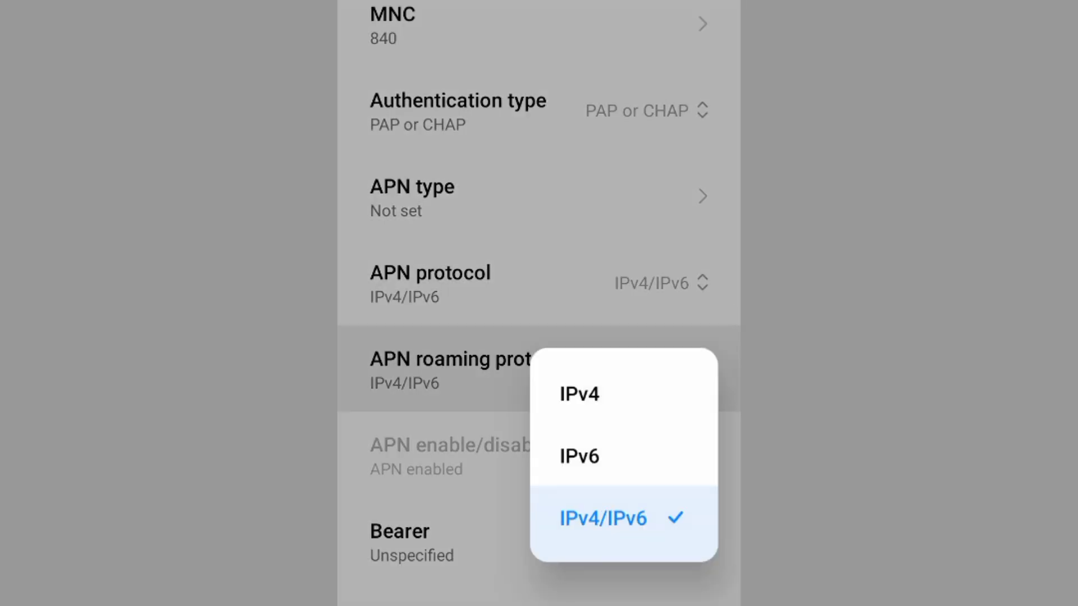
click(603, 518)
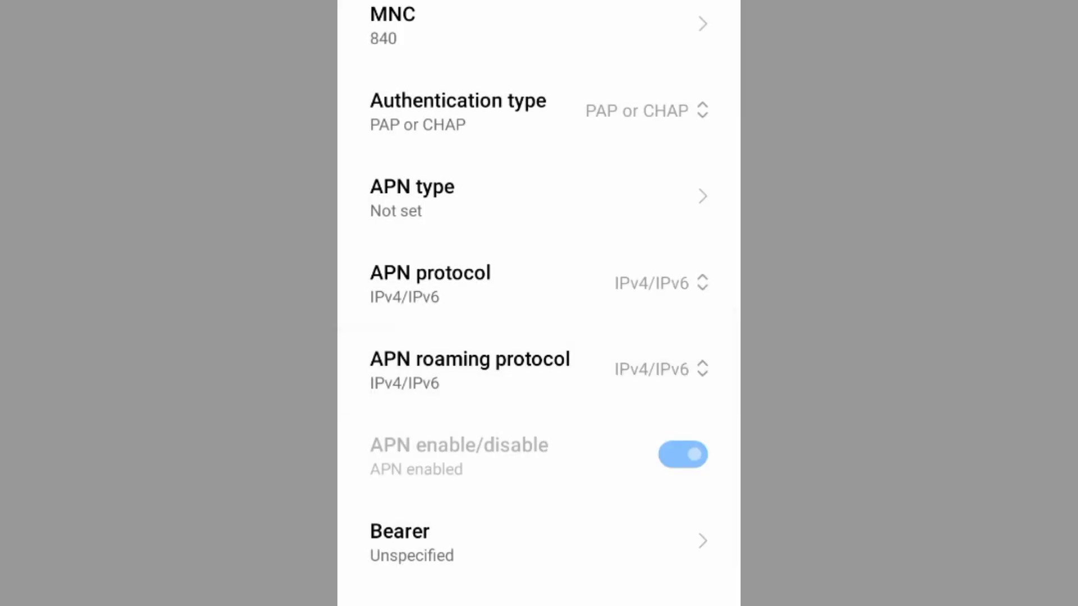
Replace Unspecified bearer with LTE, HSPAP, HSPA, HSUPA, HSDPA, UMTS, EDGE and GPRS.
click(505, 540)
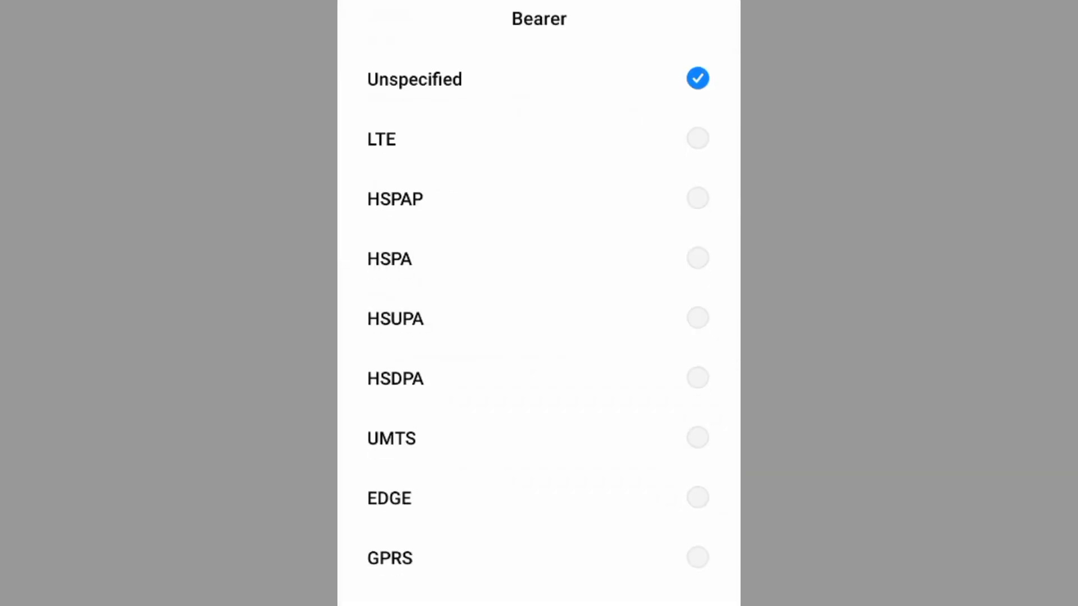
click(505, 78)
click(505, 139)
click(505, 199)
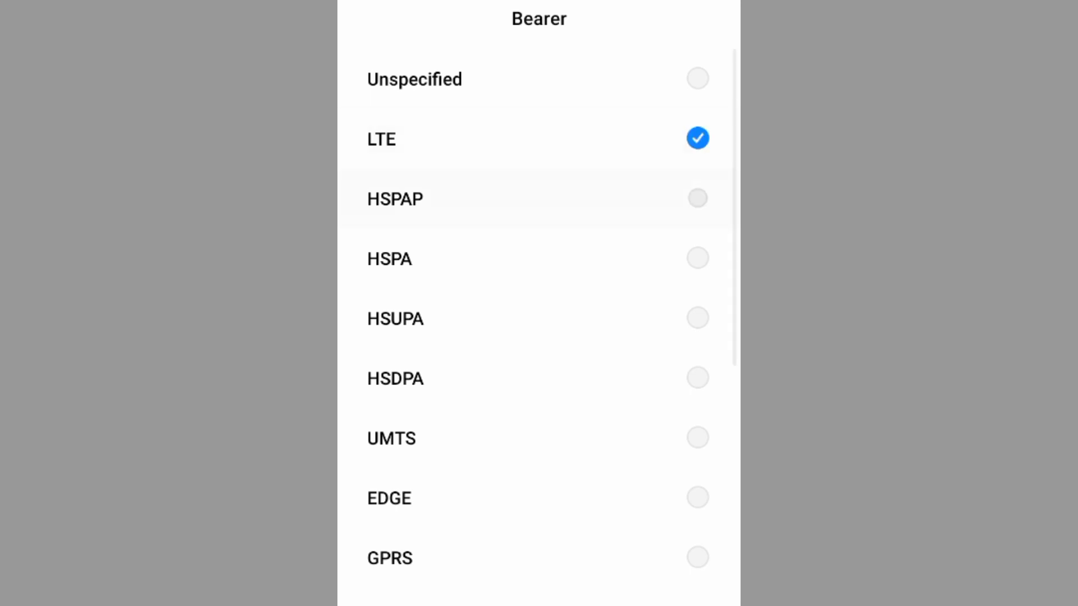
click(506, 258)
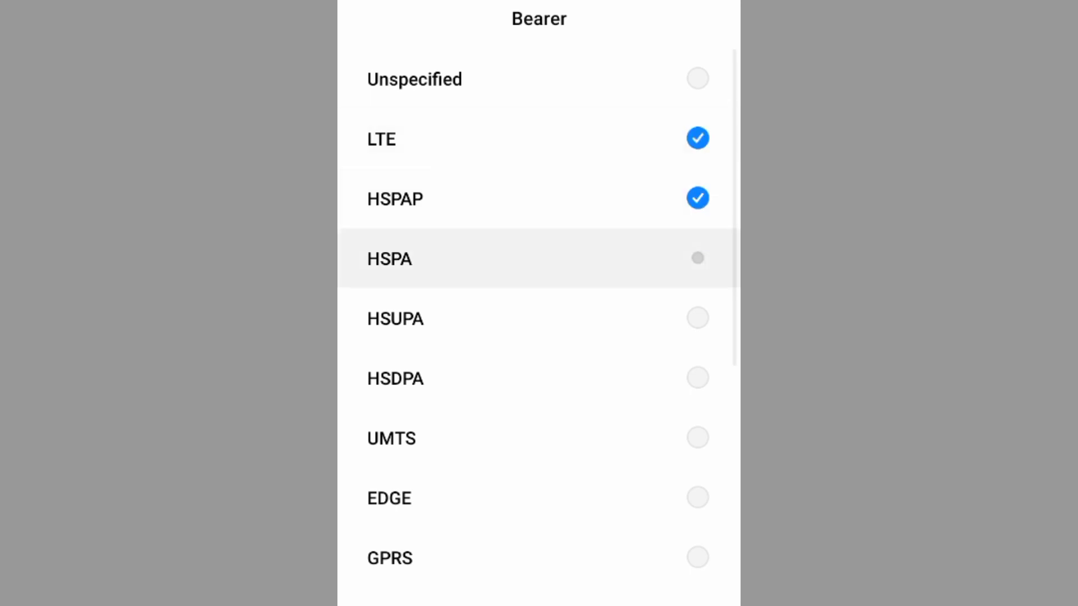
click(505, 319)
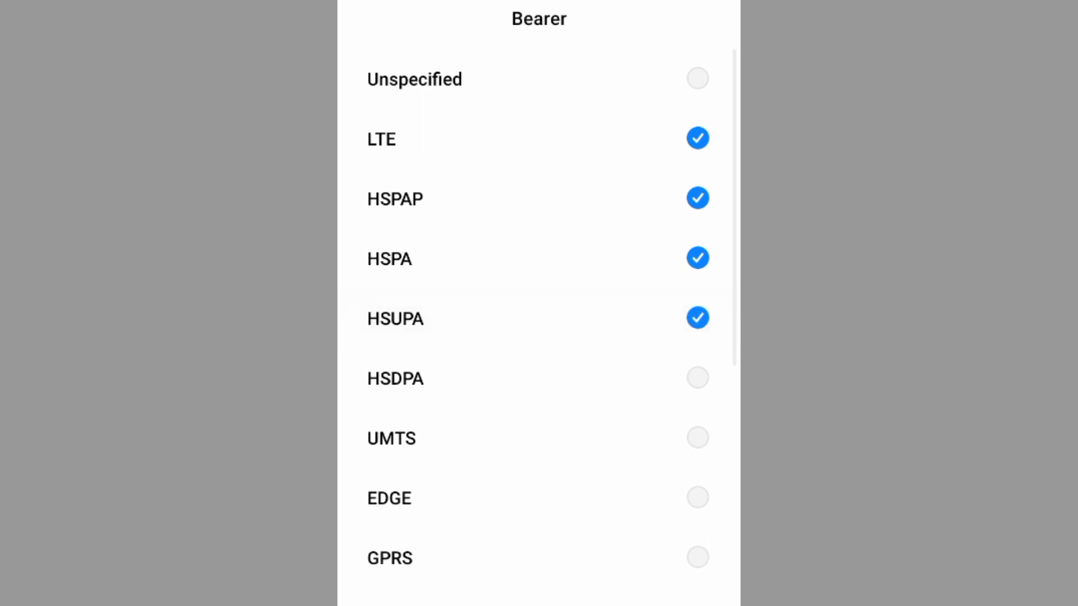
click(506, 378)
click(505, 438)
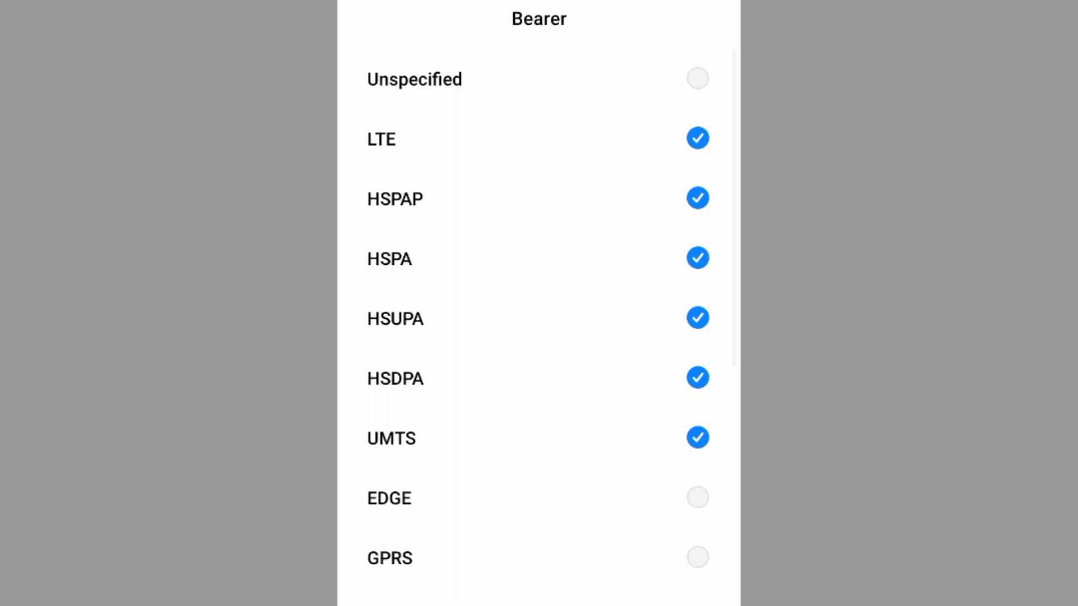
click(505, 498)
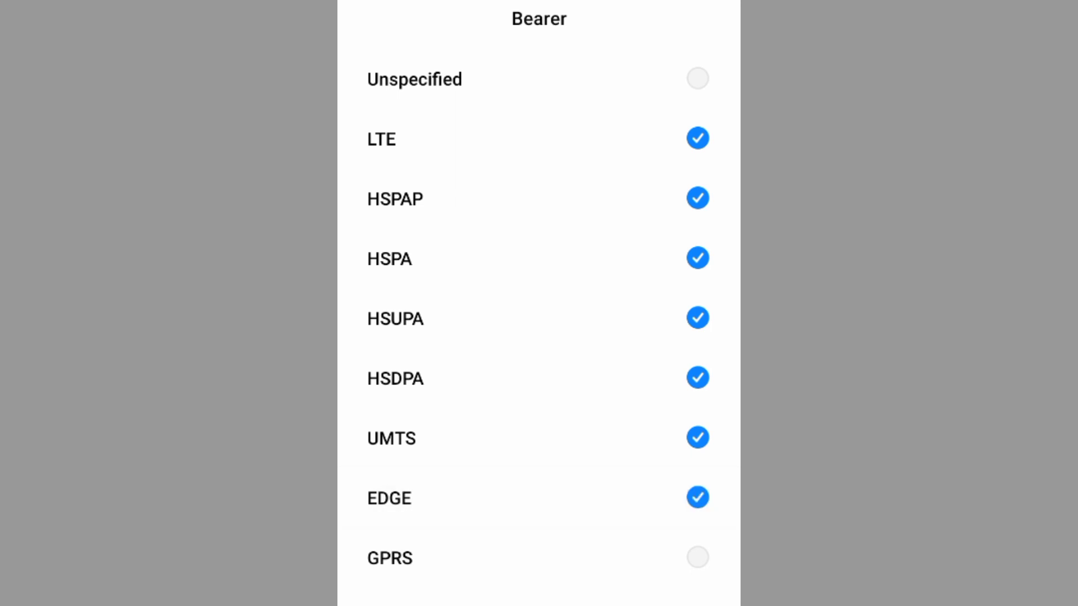
click(505, 558)
scroll(539, 314, down, 8)
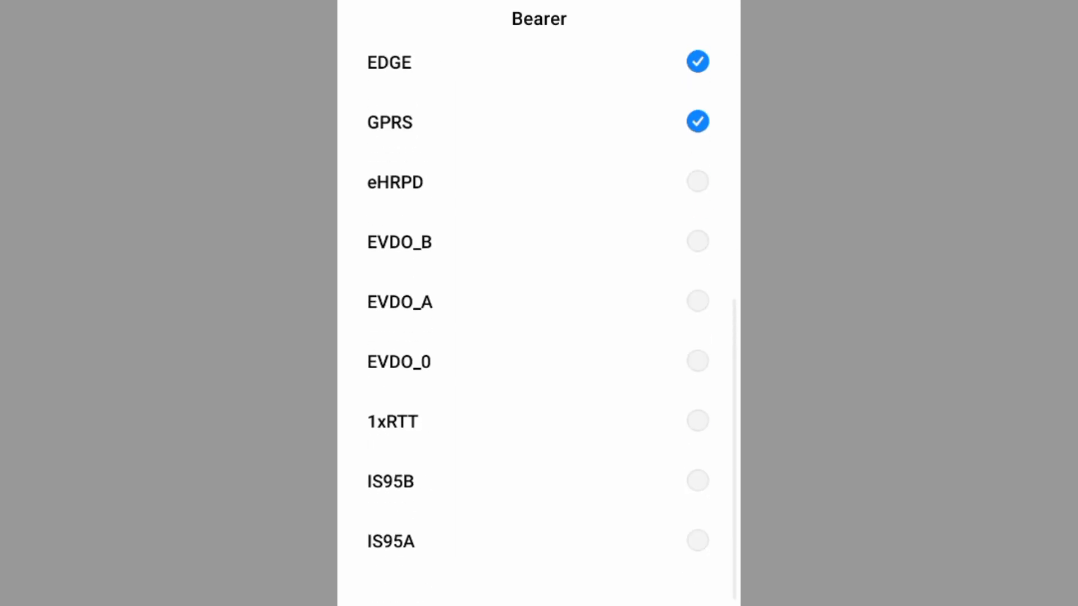
scroll(539, 315, up, 8)
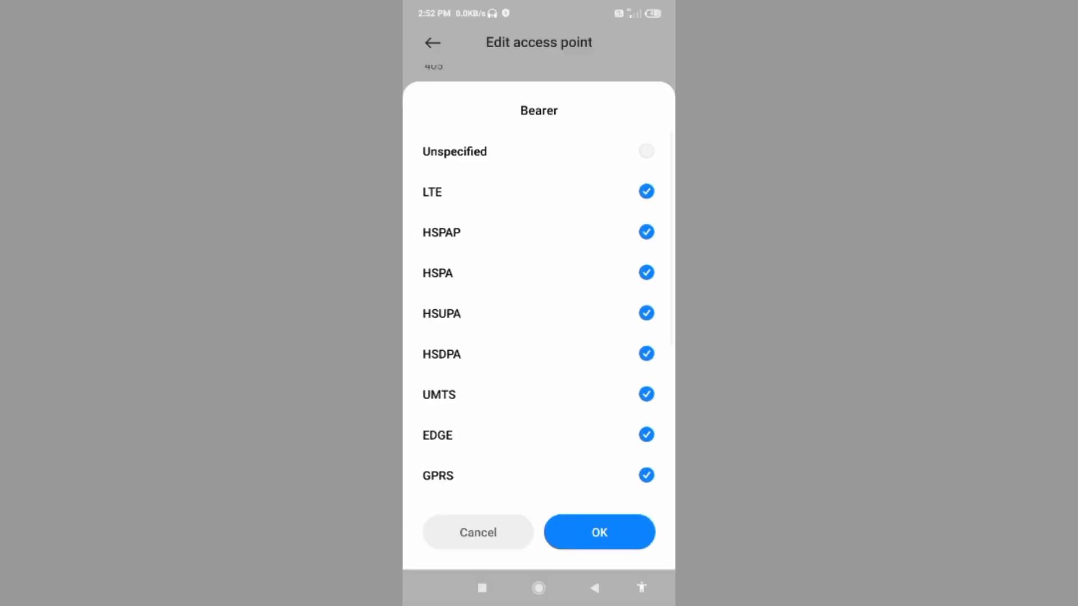
click(599, 533)
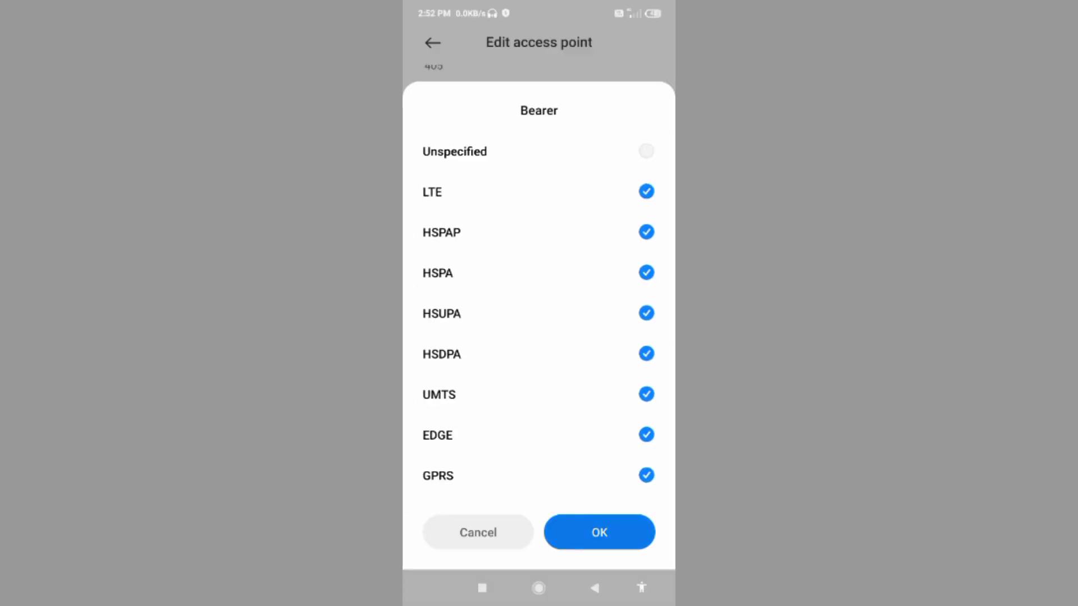
Save the Jio Supreme 4G access point from the More menu.
scroll(539, 309, up, 10)
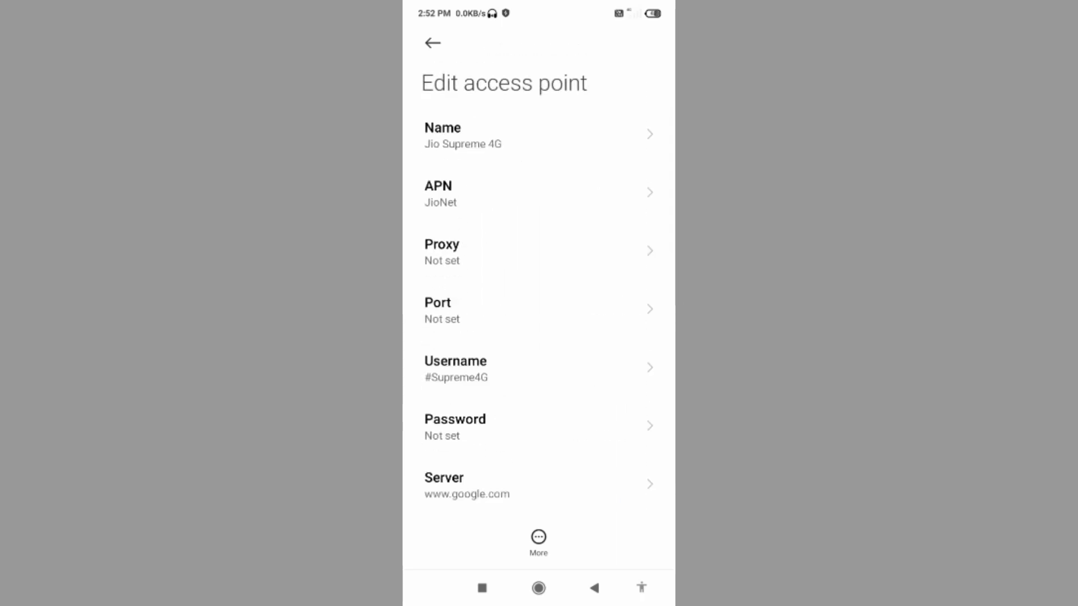
click(538, 540)
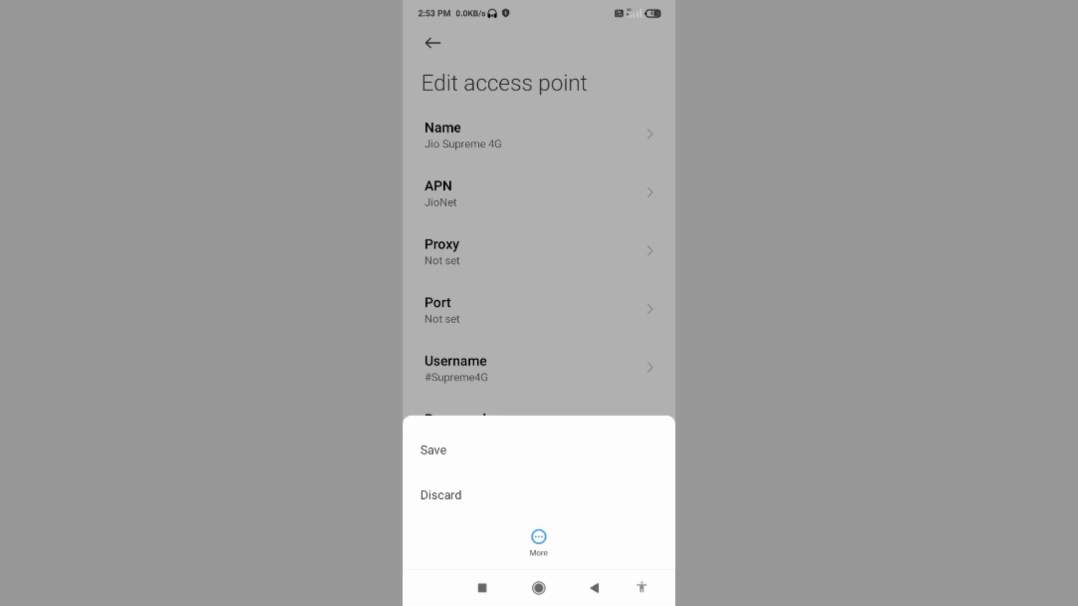
click(433, 450)
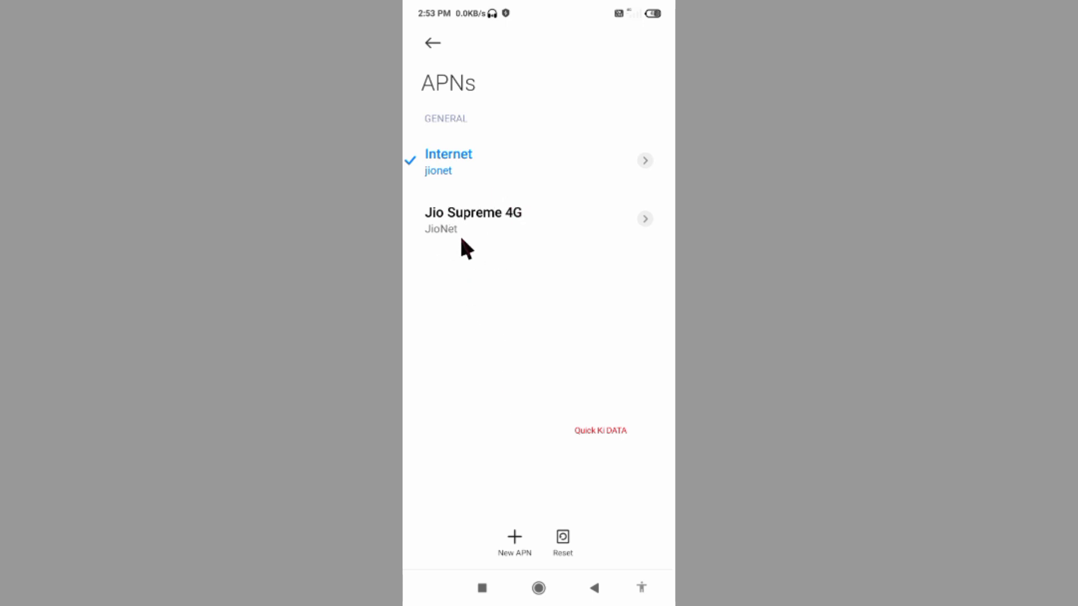
Select Jio Supreme 4G (JioNet) as the active APN, replacing the Internet entry.
click(450, 247)
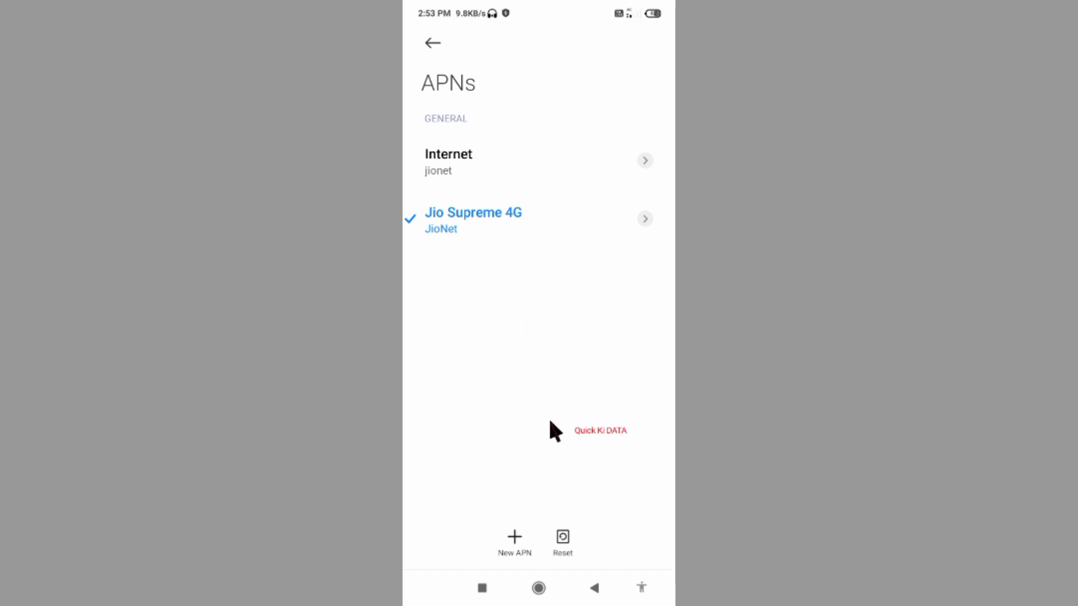
click(538, 587)
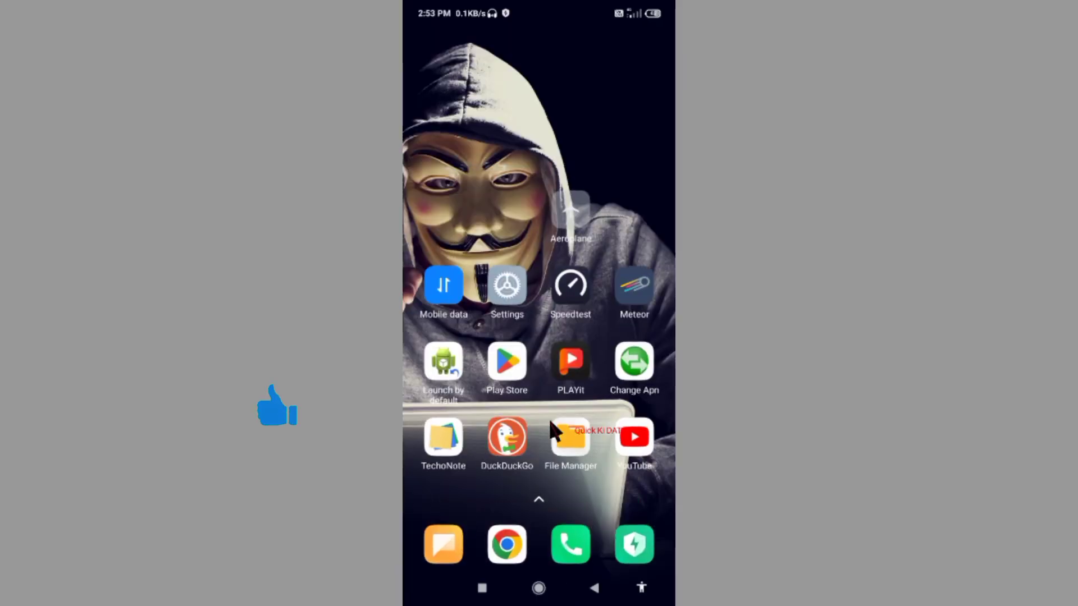